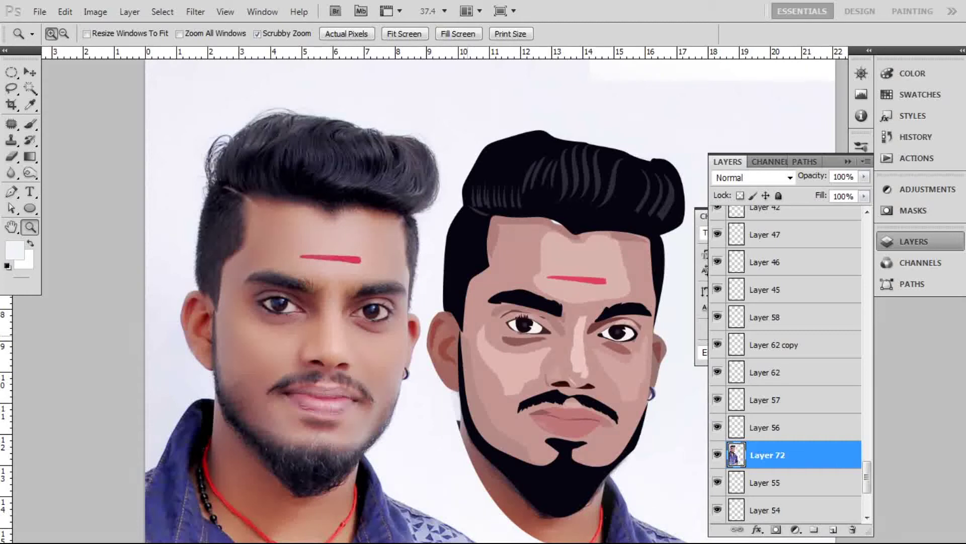
- Jump from the top layer down to the original photo layer to begin tracing
key(alt+period)
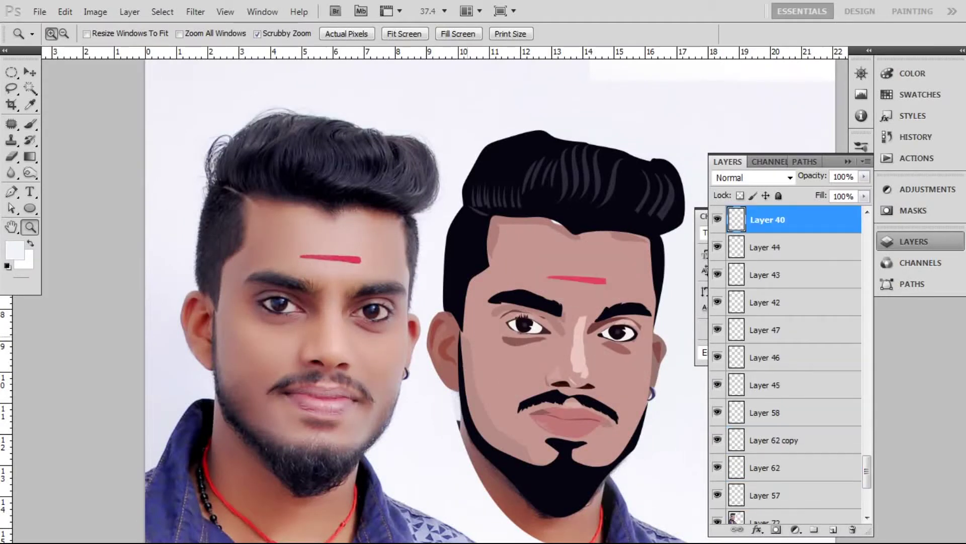
key(alt+comma)
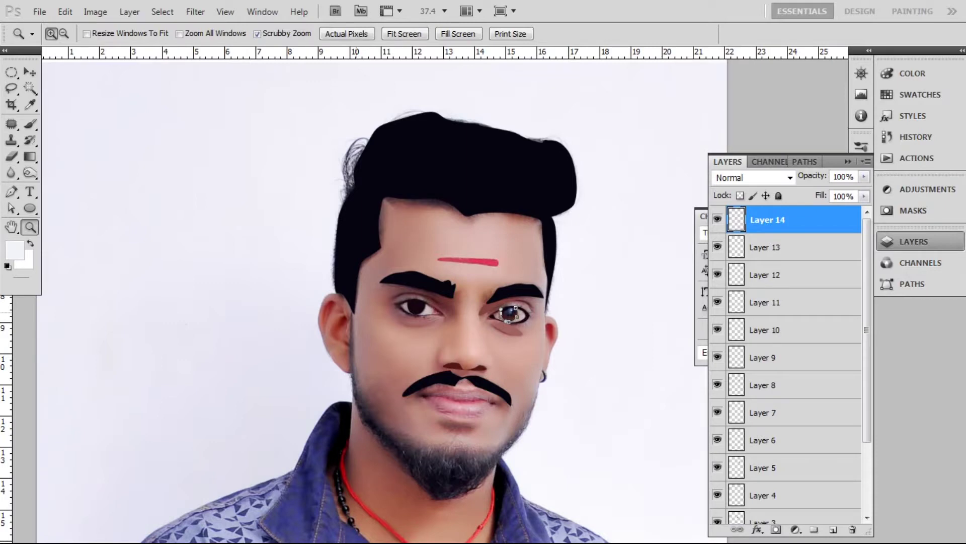
- Extend the beard's jawline outline with a curved Pen segment
drag(392, 432, 434, 446)
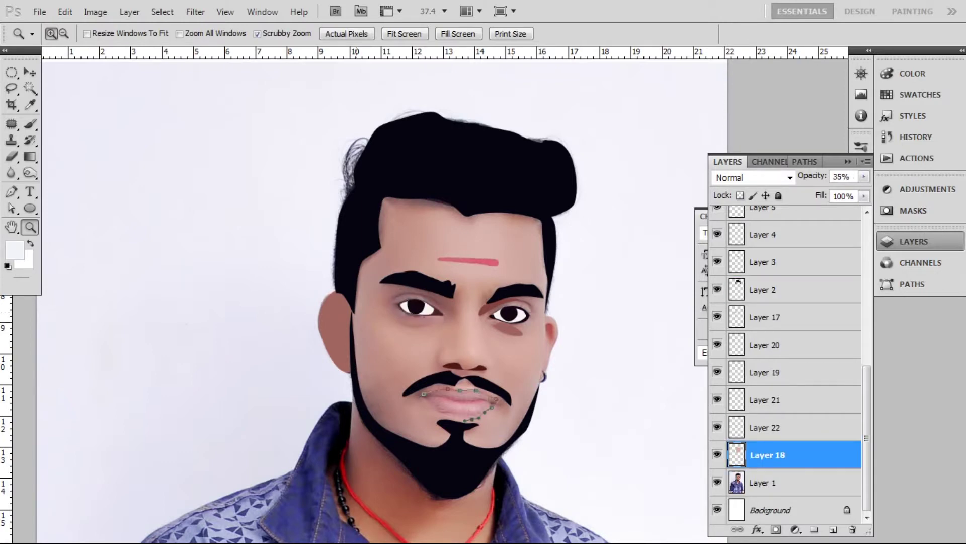
- Drop the lip fill to 23% opacity and load the upper-lip path as a selection
key(2)
key(3)
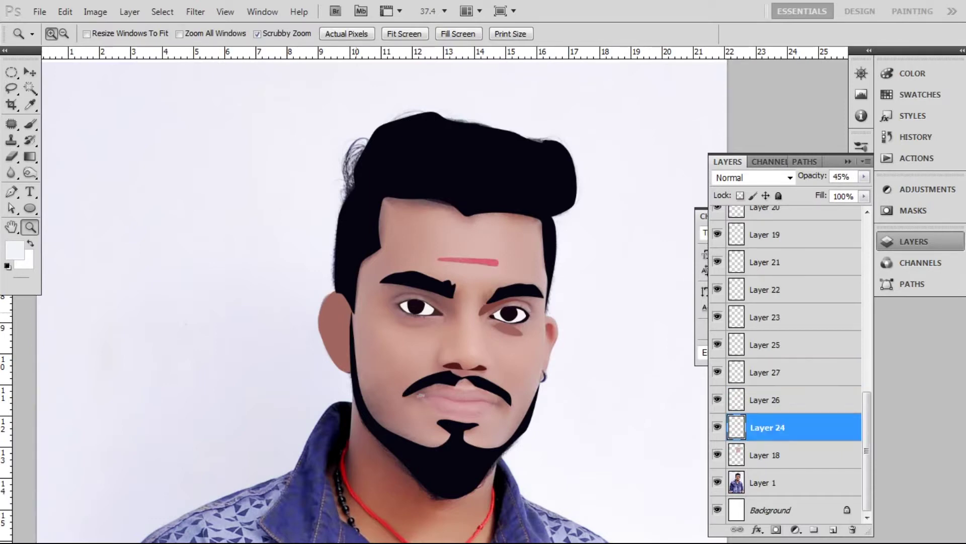
key(ctrl+Return)
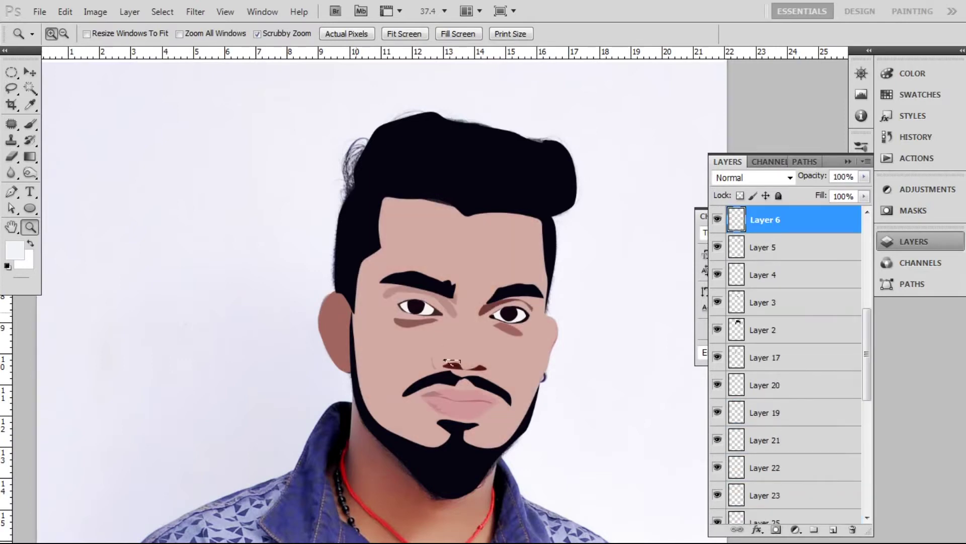
- Add empty layers above the face skin layer and set the skin to 100%, then 56% opacity
key(ctrl+shift+alt+n)
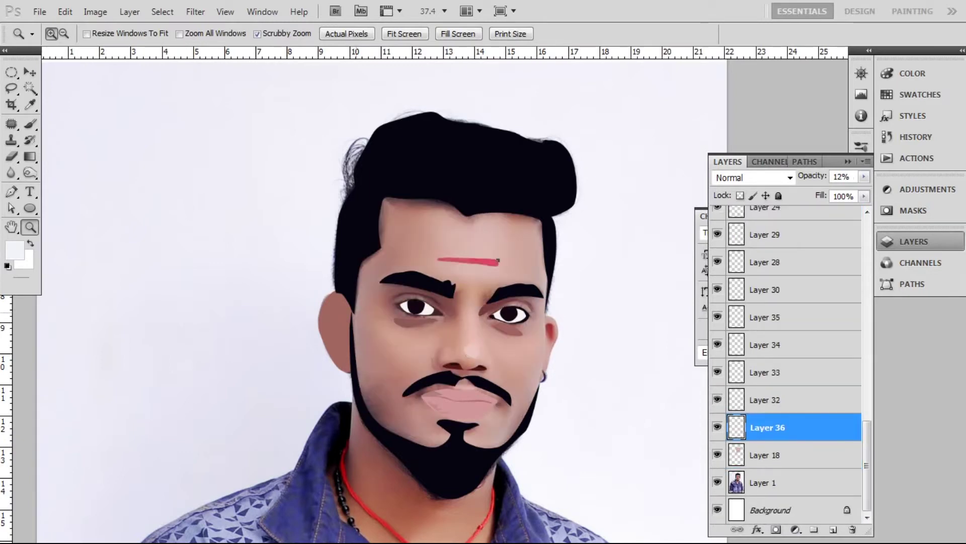
key(alt+bracketleft)
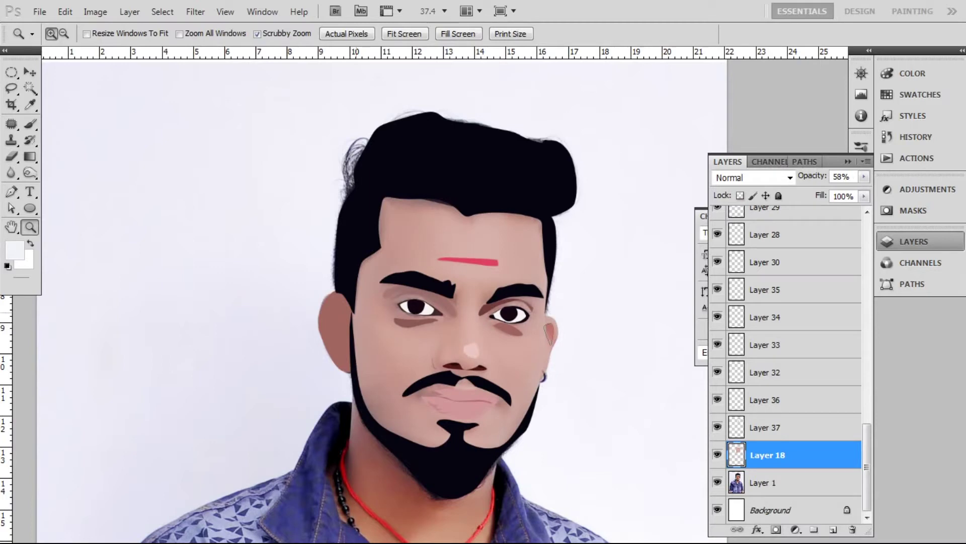
key(0)
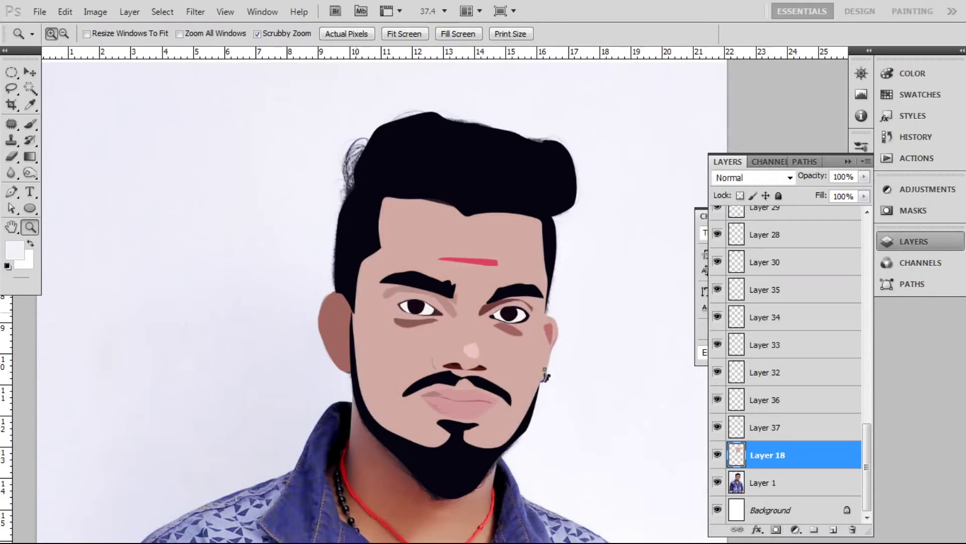
key(ctrl+shift+alt+n)
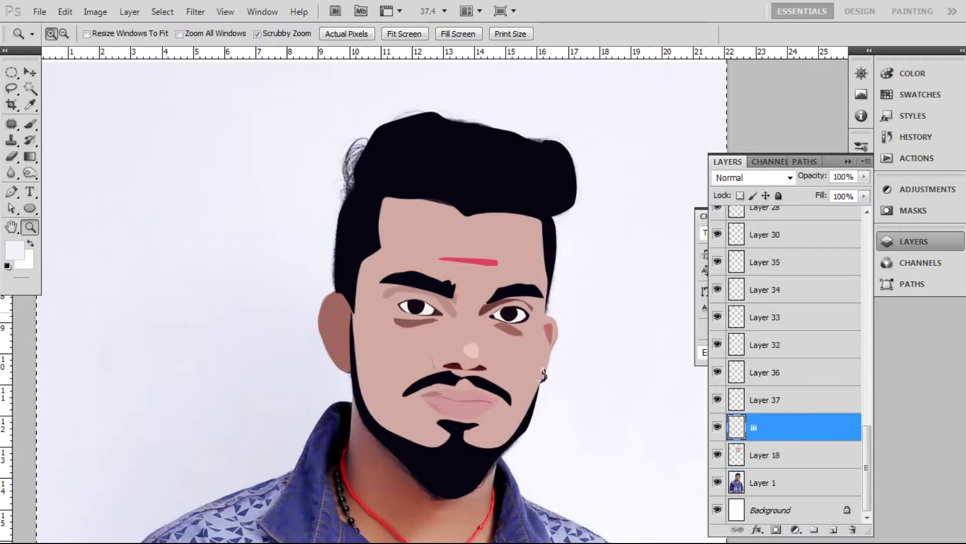
key(ctrl+shift+alt+n)
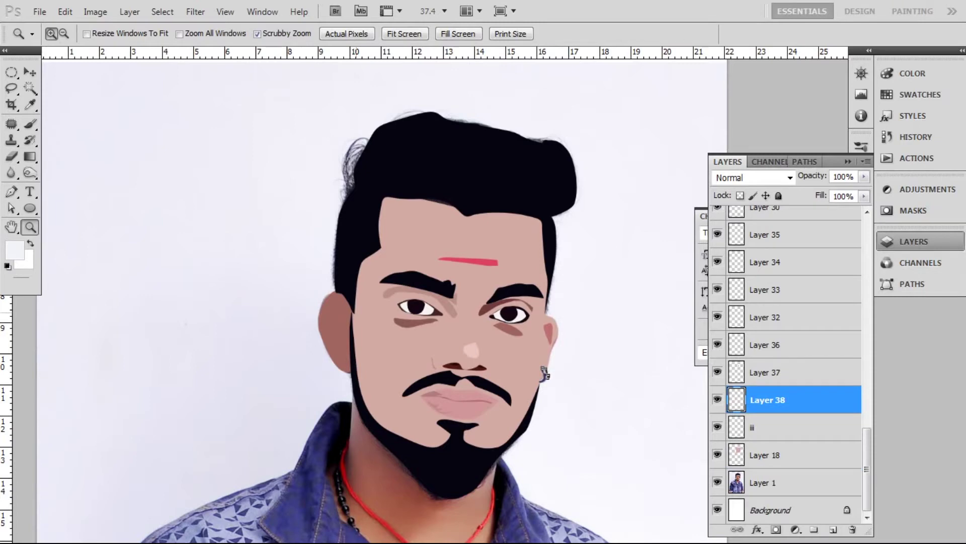
key(ctrl+shift+alt+n)
key(alt+bracketleft)
key(alt+bracketleft)
key(alt+bracketleft)
key(5)
key(6)
- Lasso and fill a forehead highlight, then add more empty layers above the skin
drag(540, 381, 544, 313)
key(ctrl+shift+alt+n)
key(alt+BackSpace)
key(ctrl+d)
key(ctrl+shift+alt+n)
key(alt+bracketleft)
key(alt+bracketleft)
key(ctrl+shift+alt+n)
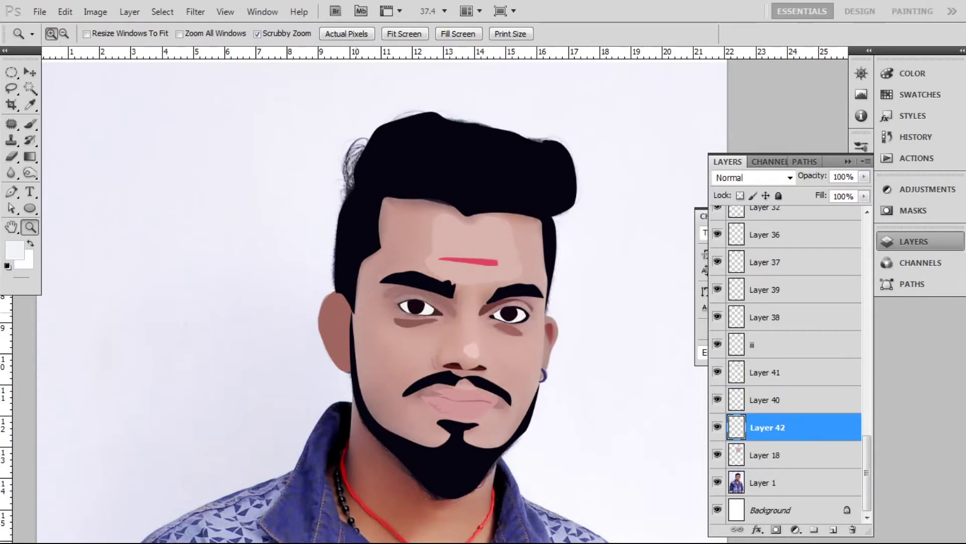
key(ctrl+shift+alt+n)
- Outline highlight areas on the upper lip and the right eye's outer corner on new layers
drag(457, 387, 458, 386)
key(ctrl+shift+alt+n)
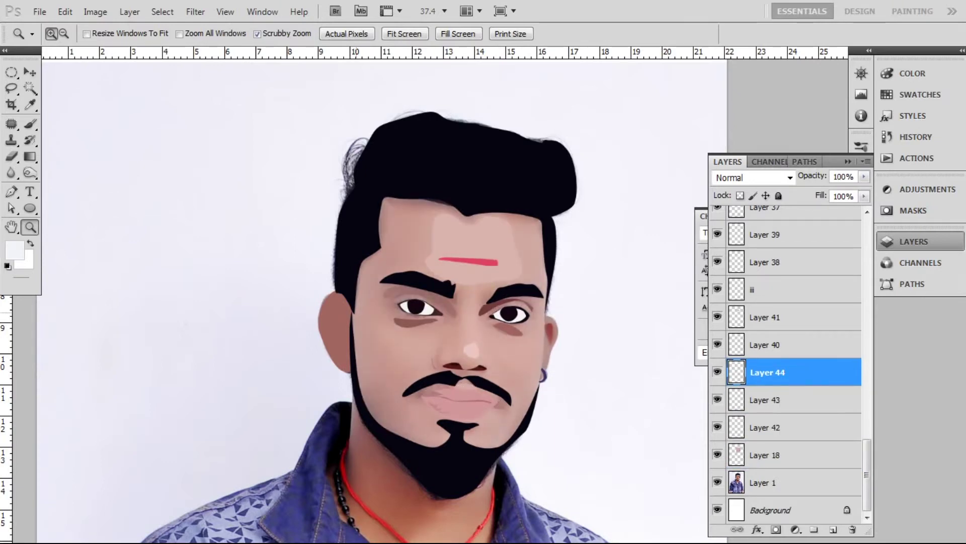
key(alt+bracketleft)
key(alt+bracketleft)
key(alt+bracketleft)
key(ctrl+shift+alt+n)
drag(516, 307, 528, 321)
key(ctrl+shift+alt+n)
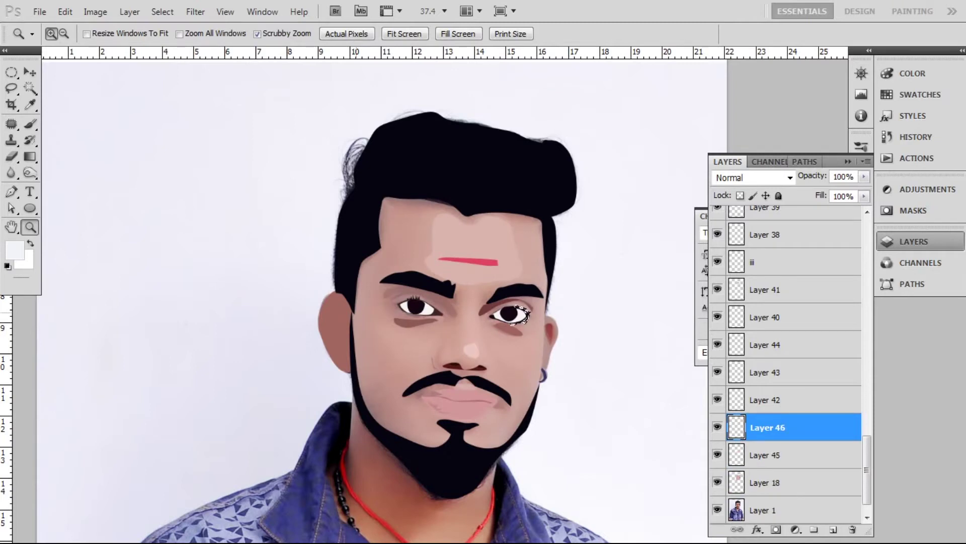
key(ctrl+shift+alt+n)
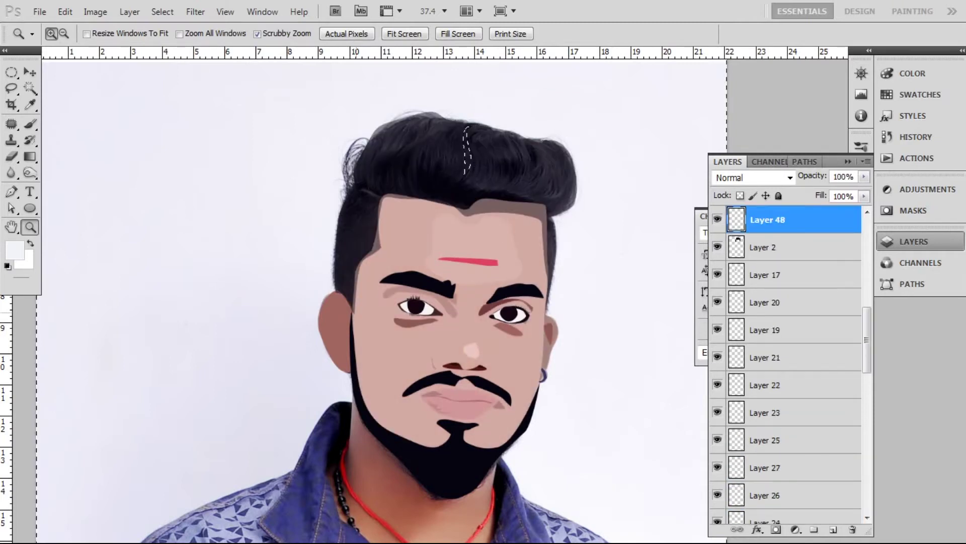
- Duplicate the grey hair strand layer several times across the quiff
key(ctrl+j)
key(ctrl+j)
key(ctrl+j)
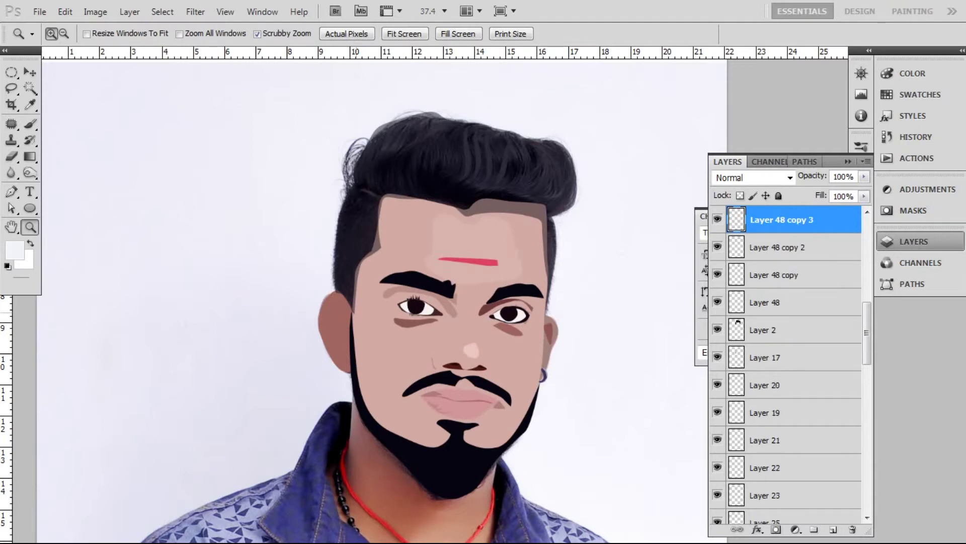
key(ctrl+a)
- Add and duplicate more strand layers, then move the strand layer up the stack
key(ctrl+j)
key(ctrl+shift+alt+n)
key(ctrl+d)
key(ctrl+j)
key(ctrl+j)
key(ctrl+j)
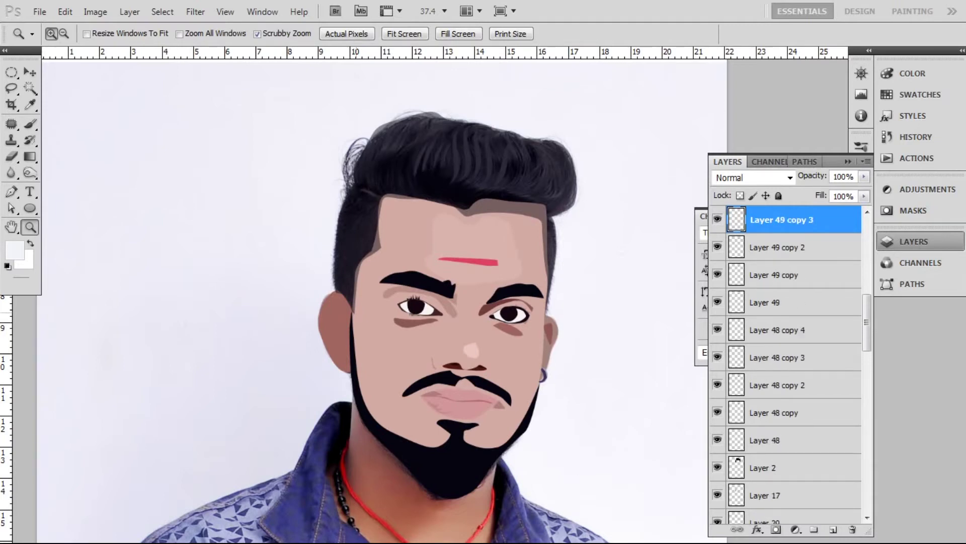
key(ctrl+shift+alt+n)
key(ctrl+j)
key(ctrl+j)
key(ctrl+j)
key(ctrl+shift+alt+n)
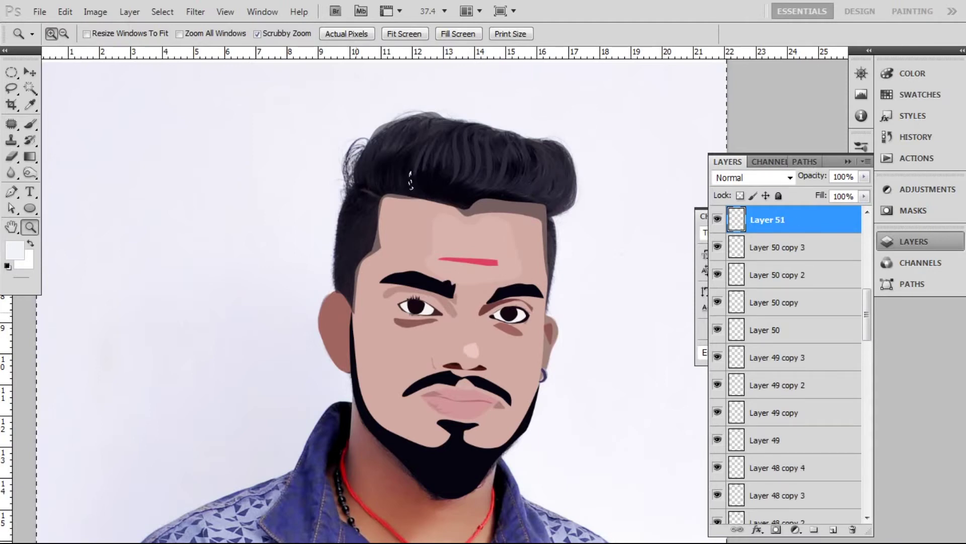
key(ctrl+j)
key(ctrl+j)
key(ctrl+j)
key(ctrl+j)
key(ctrl+j)
key(ctrl+j)
key(ctrl+j)
key(ctrl+j)
key(ctrl+j)
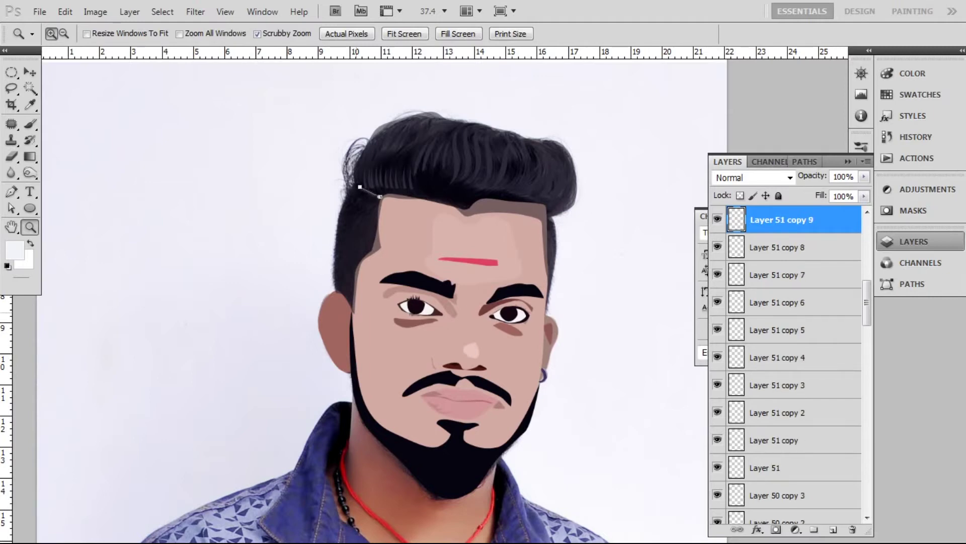
key(ctrl+shift+alt+n)
key(ctrl+shift+alt+n)
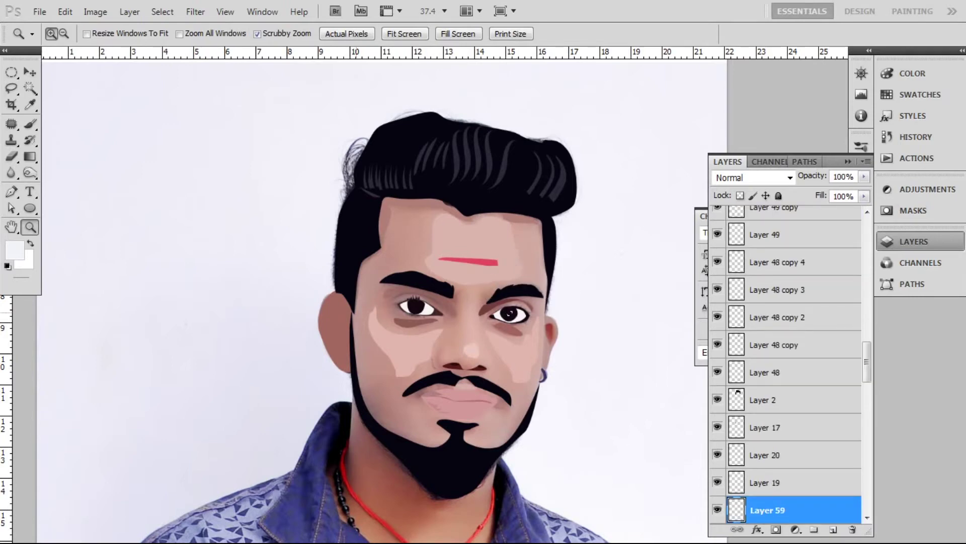
key(ctrl+bracketright)
key(ctrl+bracketright)
key(ctrl+bracketright)
key(ctrl+bracketright)
key(ctrl+bracketright)
key(ctrl+bracketright)
key(ctrl+bracketright)
key(ctrl+bracketright)
key(ctrl+bracketright)
key(ctrl+bracketright)
key(ctrl+bracketright)
key(ctrl+bracketright)
key(ctrl+bracketright)
key(ctrl+bracketright)
key(ctrl+bracketright)
key(ctrl+bracketright)
key(ctrl+bracketright)
key(ctrl+bracketright)
key(ctrl+bracketright)
key(ctrl+bracketright)
key(ctrl+bracketright)
key(ctrl+bracketright)
key(ctrl+bracketright)
key(ctrl+bracketright)
key(ctrl+bracketright)
key(ctrl+bracketright)
key(ctrl+bracketright)
key(ctrl+bracketright)
key(ctrl+bracketright)
key(ctrl+bracketright)
key(ctrl+bracketright)
key(ctrl+bracketright)
key(ctrl+bracketright)
key(ctrl+bracketright)
key(ctrl+bracketright)
key(ctrl+bracketright)
key(ctrl+bracketright)
key(ctrl+bracketright)
key(ctrl+bracketright)
key(ctrl+bracketright)
key(ctrl+bracketright)
key(ctrl+bracketright)
key(ctrl+bracketright)
key(ctrl+bracketright)
- Duplicate Layer 59, reorder its copies, and add a new empty layer on top
key(ctrl+j)
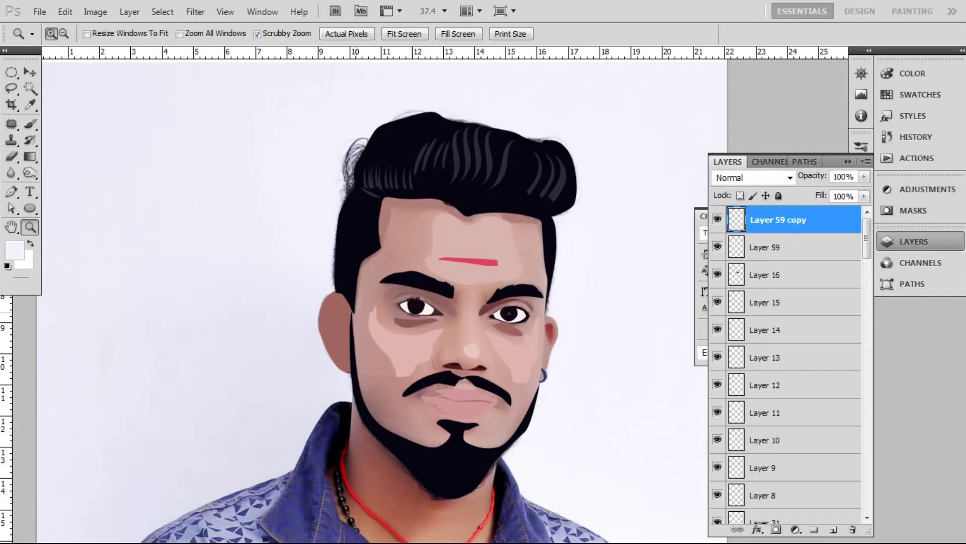
key(ctrl+bracketleft)
key(alt+shift+bracketright)
key(ctrl+j)
key(ctrl+shift+alt+n)
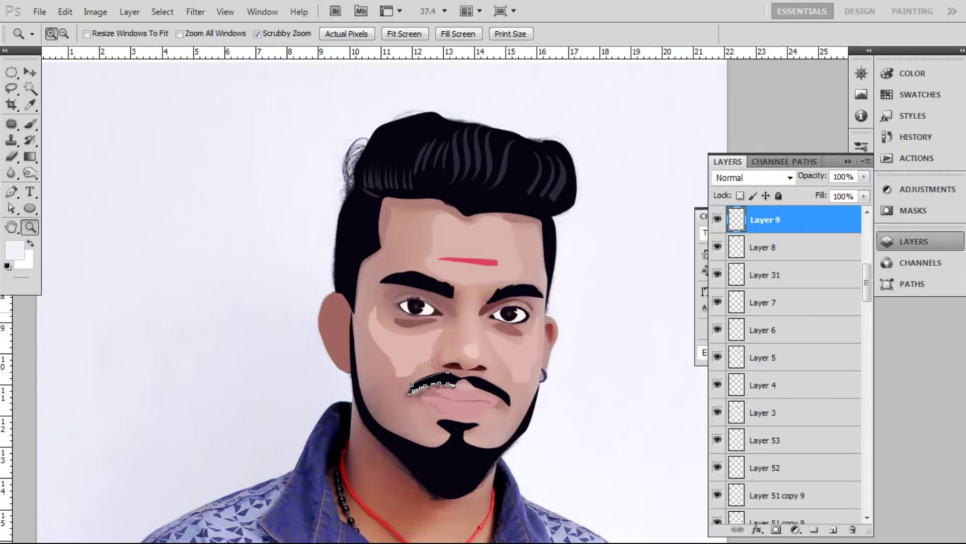
- Trace the moustache underside and lip edge, then add a layer with the left eye selected
drag(416, 355, 448, 360)
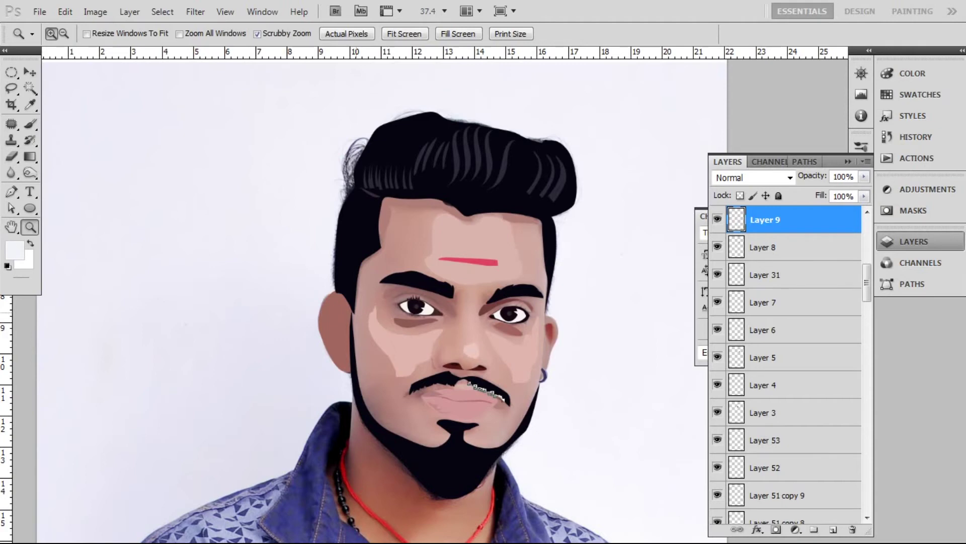
click(509, 398)
key(ctrl+shift+alt+n)
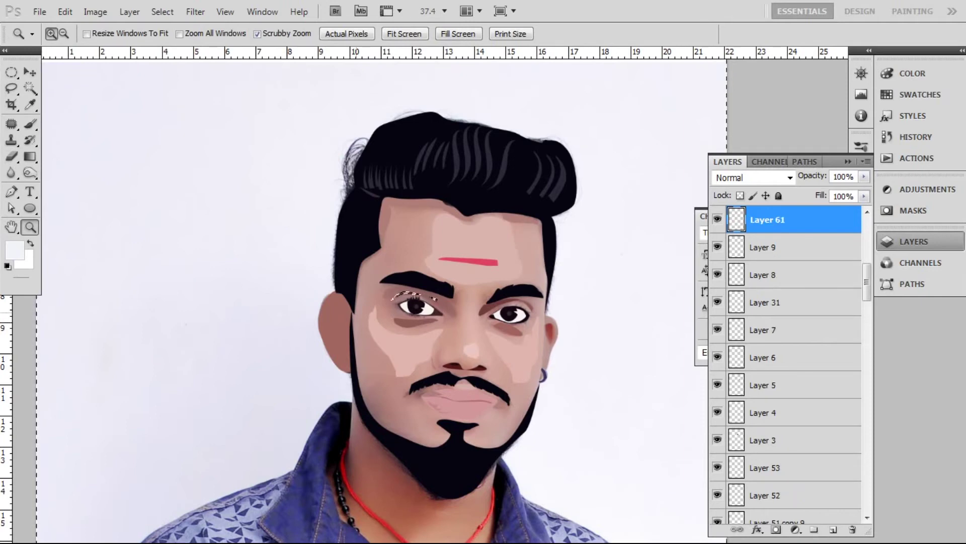
- Create Layer 62 and push it down toward the base photo layer
key(ctrl+shift+alt+n)
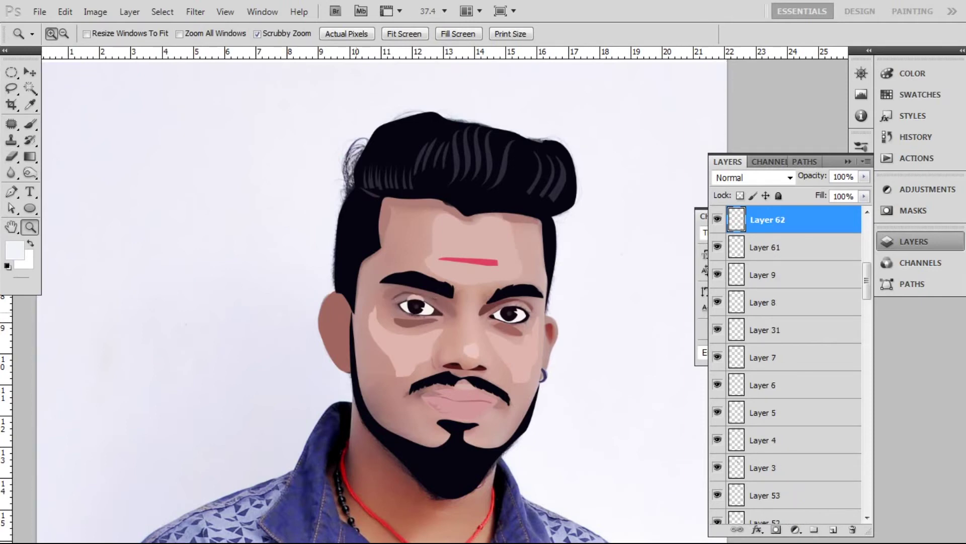
key(ctrl+bracketleft)
key(ctrl+bracketleft)
key(ctrl+bracketleft)
key(ctrl+bracketleft)
key(ctrl+bracketleft)
key(ctrl+bracketleft)
key(ctrl+bracketleft)
key(ctrl+bracketleft)
key(ctrl+bracketleft)
key(ctrl+bracketleft)
key(ctrl+bracketleft)
key(ctrl+bracketleft)
key(ctrl+bracketleft)
key(ctrl+bracketleft)
key(ctrl+bracketleft)
key(ctrl+bracketleft)
key(ctrl+bracketleft)
key(ctrl+bracketleft)
key(ctrl+bracketleft)
key(ctrl+bracketleft)
key(ctrl+bracketleft)
key(ctrl+bracketleft)
key(ctrl+bracketleft)
key(ctrl+bracketleft)
key(ctrl+bracketleft)
key(ctrl+bracketleft)
key(ctrl+bracketleft)
key(ctrl+bracketleft)
key(ctrl+bracketleft)
key(ctrl+bracketleft)
key(ctrl+bracketleft)
key(ctrl+bracketleft)
key(ctrl+bracketleft)
drag(453, 302, 563, 326)
key(ctrl+bracketleft)
key(ctrl+bracketleft)
key(ctrl+bracketleft)
key(ctrl+bracketleft)
key(ctrl+bracketleft)
key(ctrl+bracketleft)
key(ctrl+bracketleft)
key(ctrl+bracketleft)
key(ctrl+bracketleft)
key(ctrl+bracketleft)
key(ctrl+bracketleft)
key(ctrl+bracketleft)
key(ctrl+bracketleft)
key(ctrl+bracketleft)
key(ctrl+bracketleft)
key(ctrl+bracketleft)
key(ctrl+bracketleft)
key(ctrl+bracketleft)
key(ctrl+bracketleft)
key(ctrl+bracketleft)
key(ctrl+bracketleft)
key(ctrl+bracketleft)
- Set Layer 62 to 45% opacity, duplicate it, and switch to Layer 18
key(4)
key(5)
key(ctrl+j)
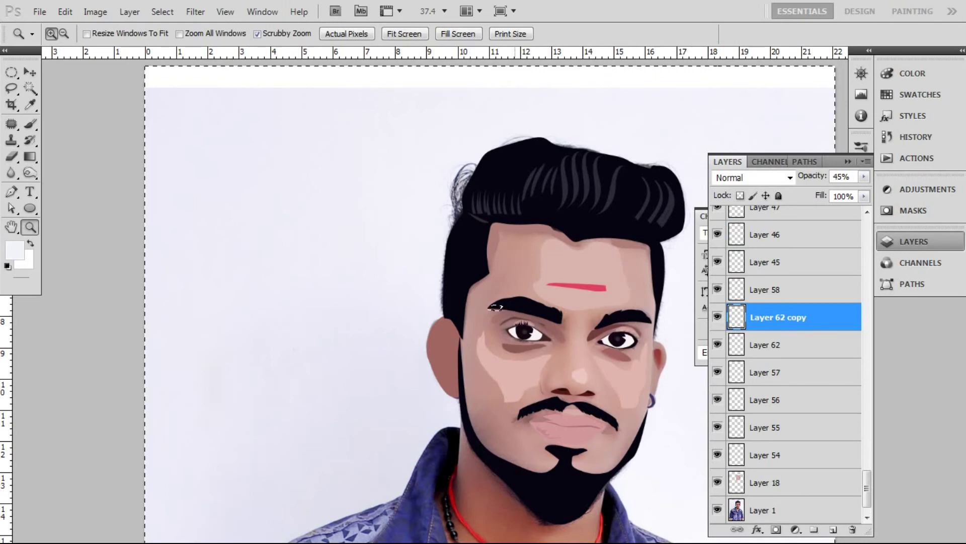
key(alt+bracketleft)
key(alt+bracketleft)
key(alt+bracketleft)
- Trace and fill the left cheek shading on a new layer at 21% opacity
drag(503, 438, 528, 455)
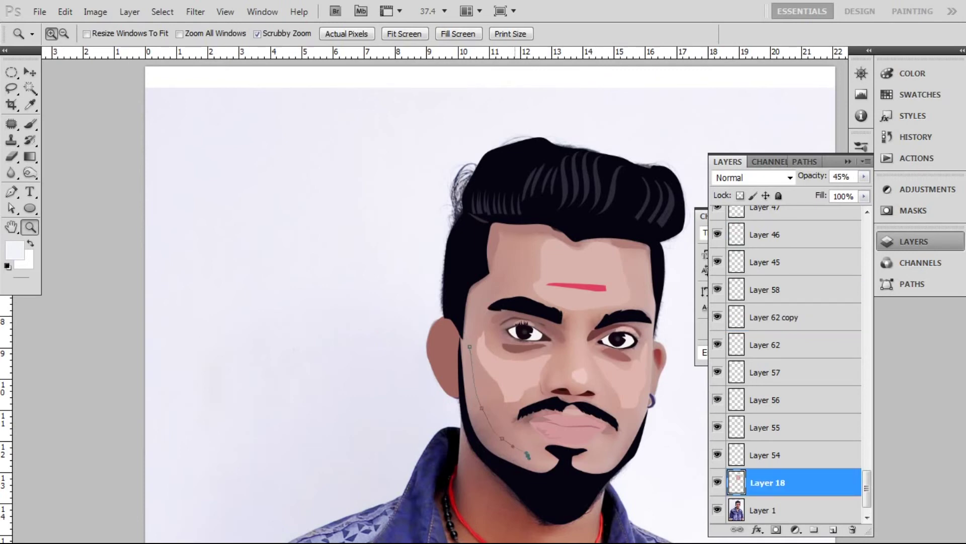
click(470, 347)
key(ctrl+Return)
key(ctrl+shift+alt+n)
key(alt+BackSpace)
key(ctrl+d)
key(2)
key(1)
- Duplicate Layer 35 and add new empty layers above the copy and above Layer 18
key(ctrl+bracketright)
key(ctrl+bracketright)
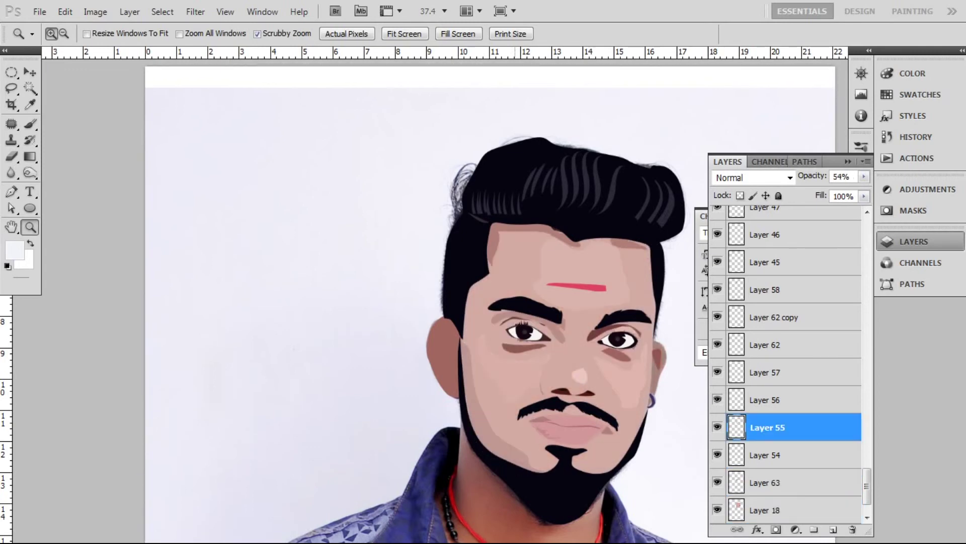
key(ctrl+j)
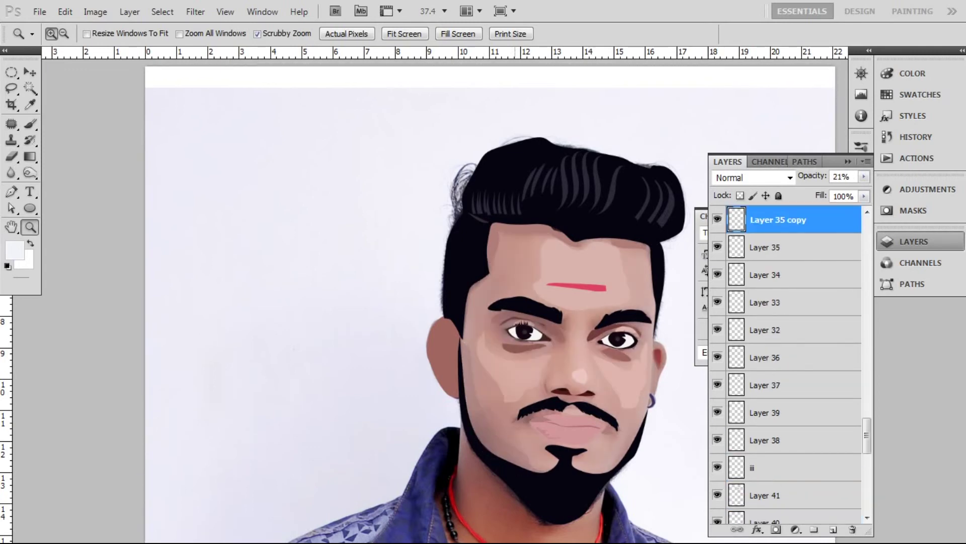
key(ctrl+shift+alt+n)
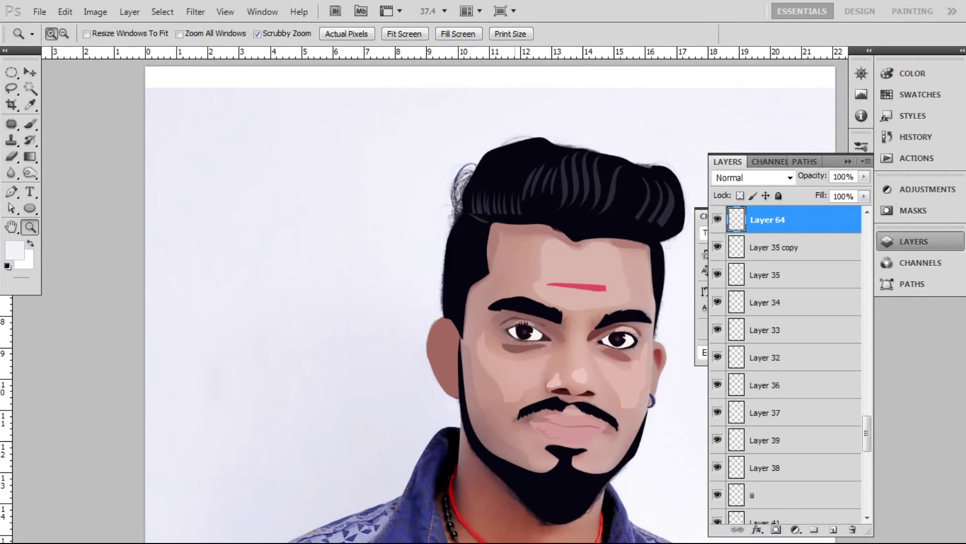
ctrl+click(548, 387)
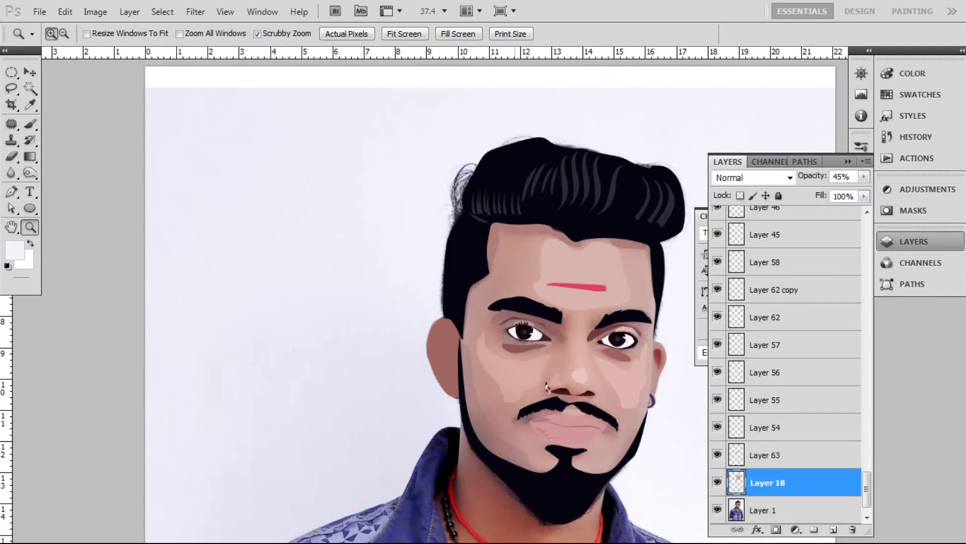
key(ctrl+shift+alt+n)
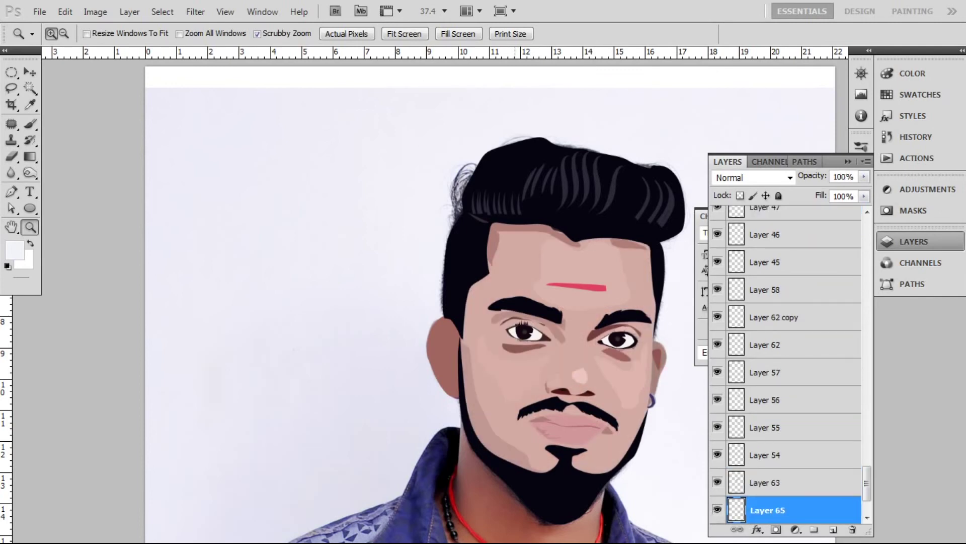
- Duplicate Layer 36 and add a new layer above Layer 17 for the ear detail
ctrl+click(547, 388)
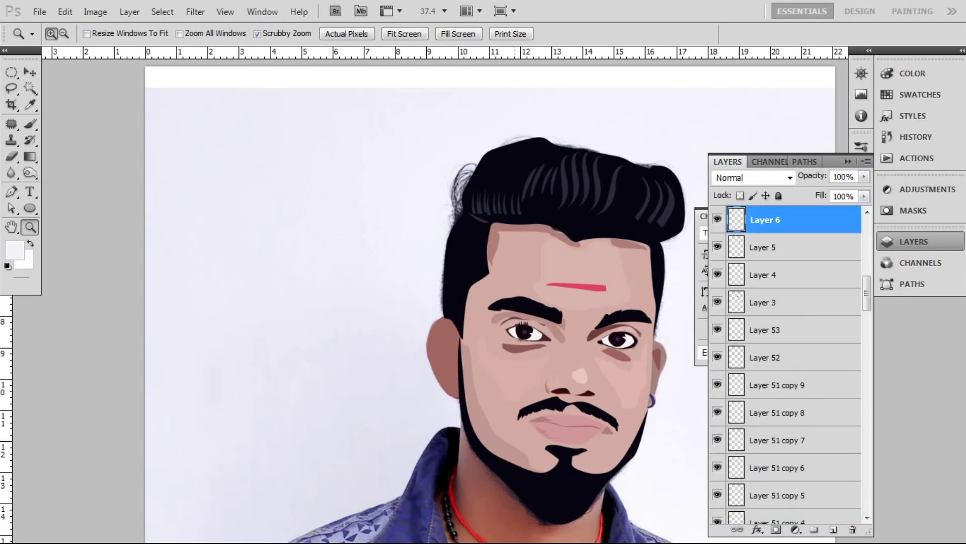
ctrl+click(573, 382)
key(ctrl+j)
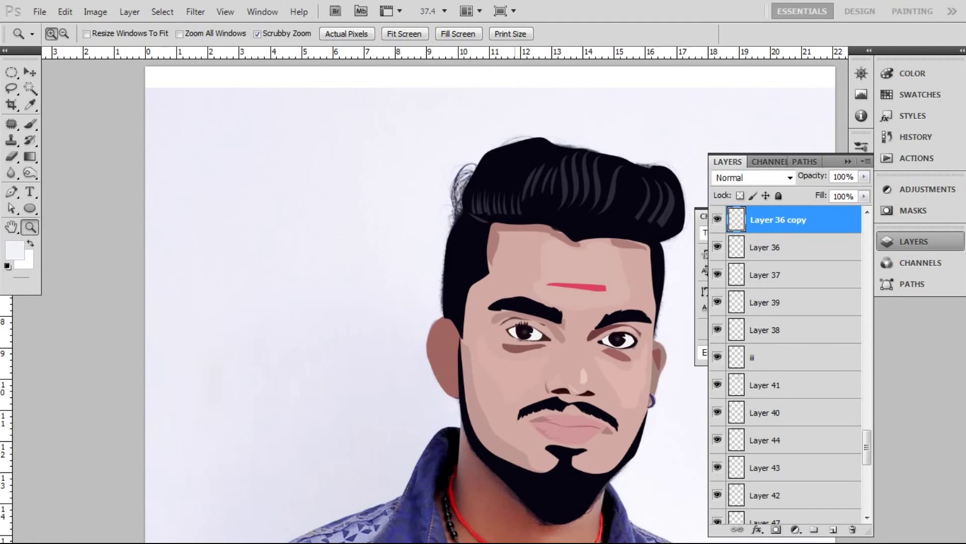
ctrl+click(579, 353)
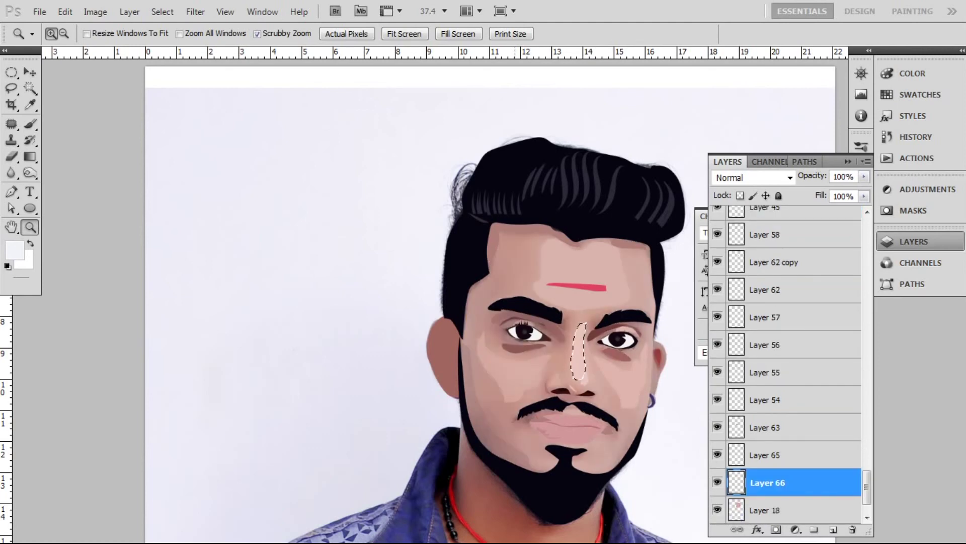
ctrl+click(578, 372)
ctrl+click(436, 343)
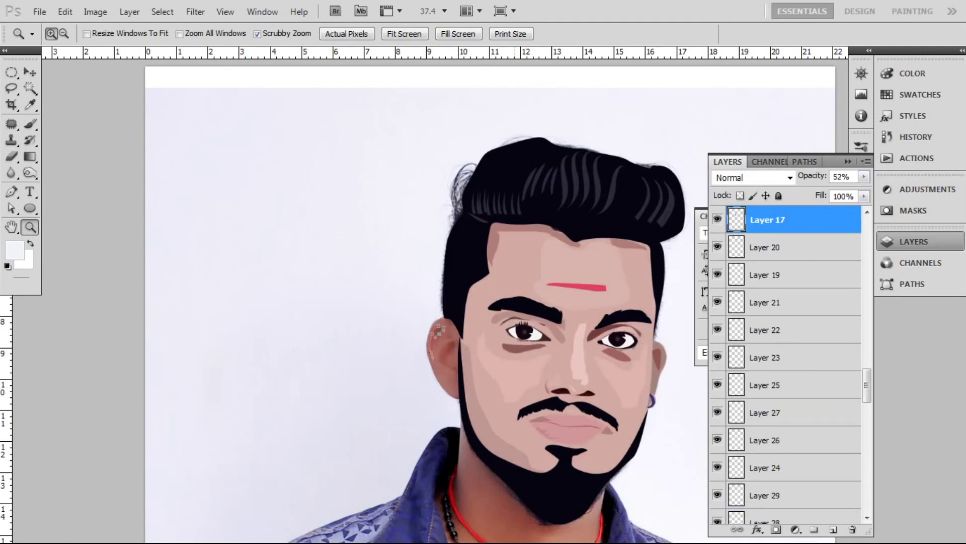
key(ctrl+shift+alt+n)
- In full-screen mode, outline and fill the left ear's dark inner shape and darker shading
key(f)
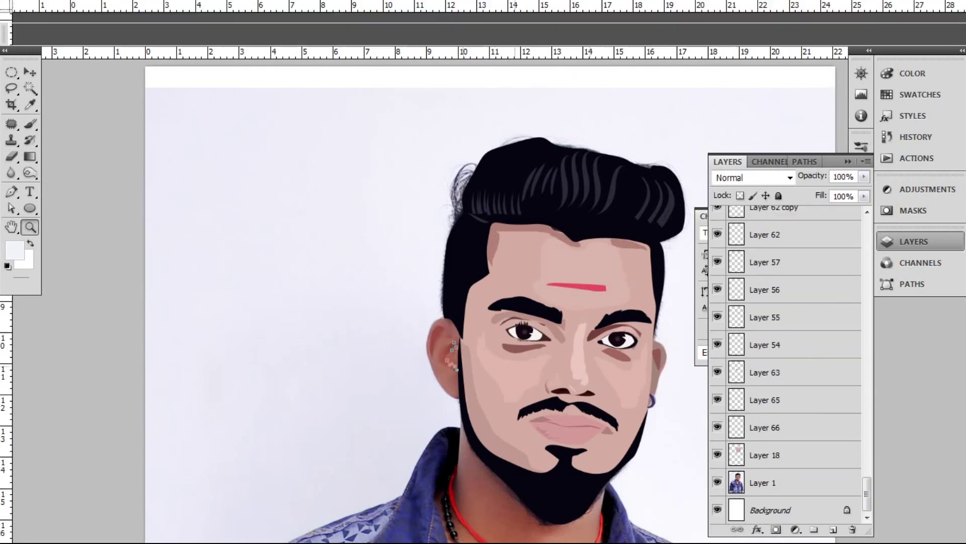
key(f)
click(378, 296)
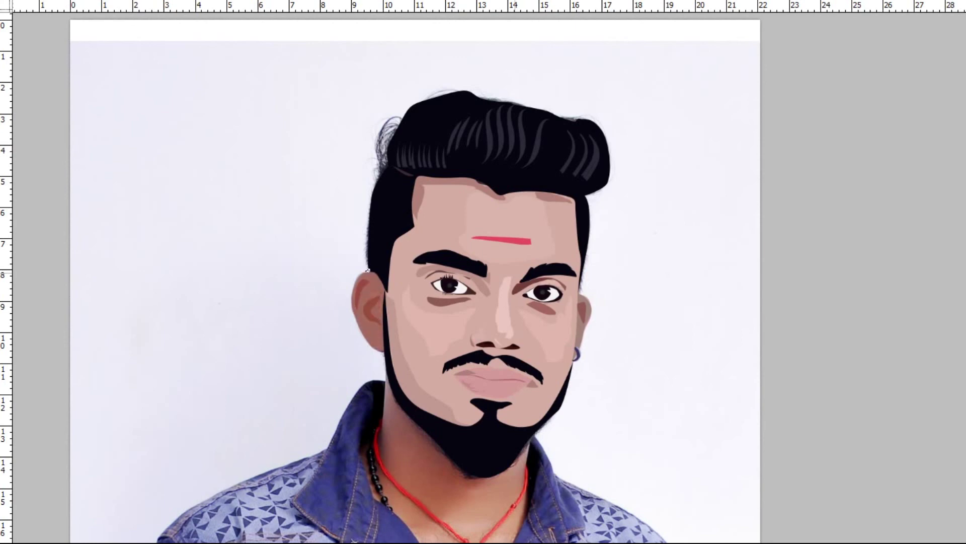
drag(364, 339, 356, 334)
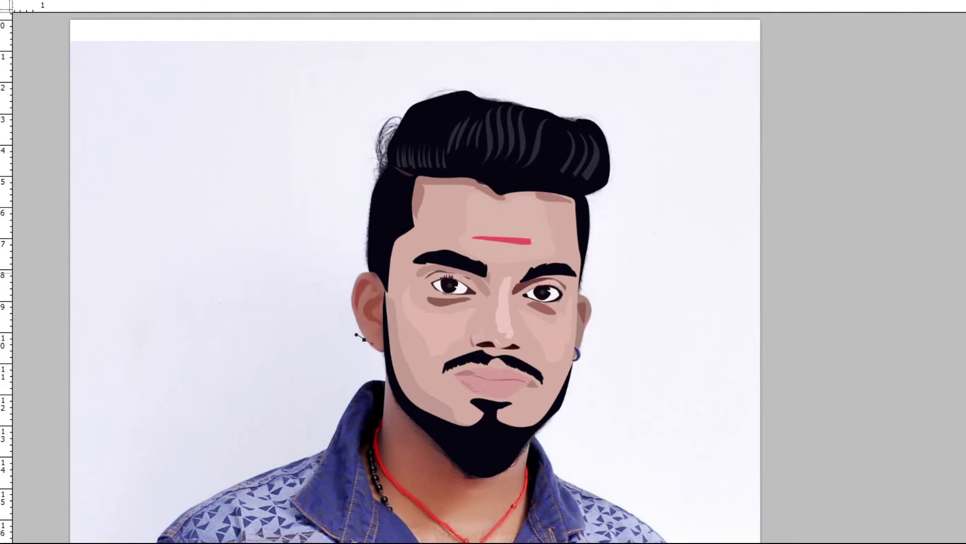
click(371, 303)
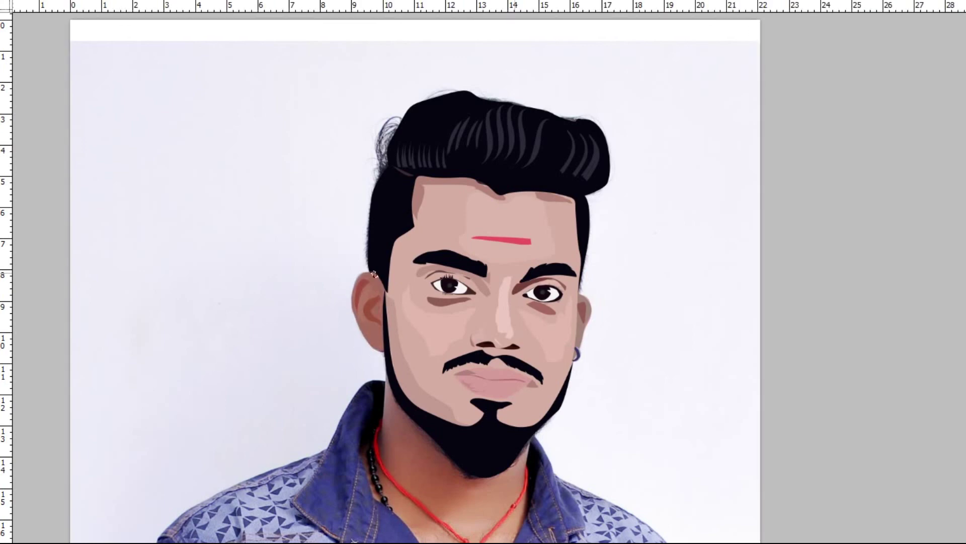